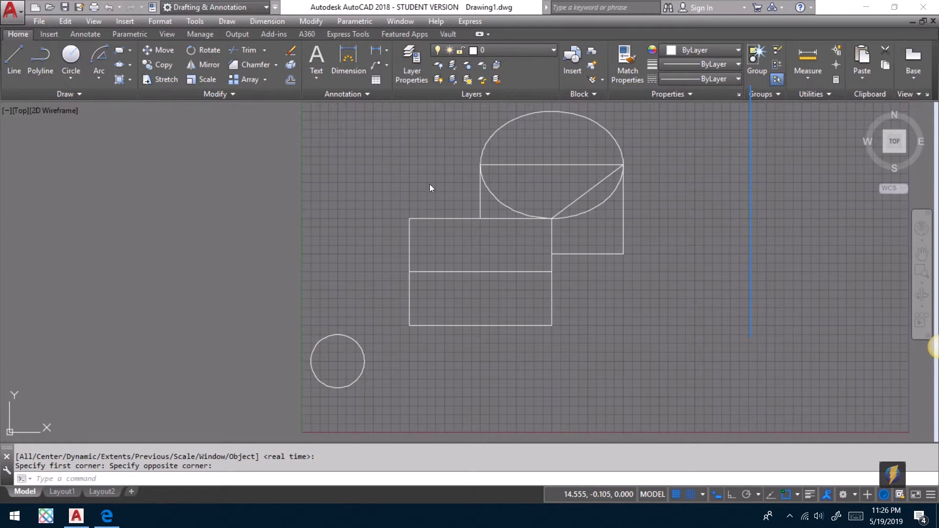
Trim away the lower half of the ellipse using its horizontal centre line as the cutting edge
click(263, 51)
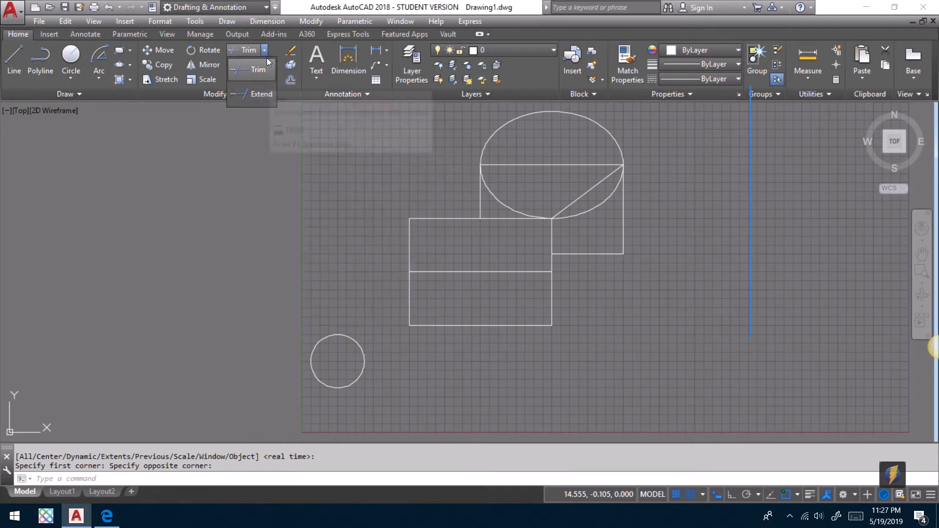
click(263, 70)
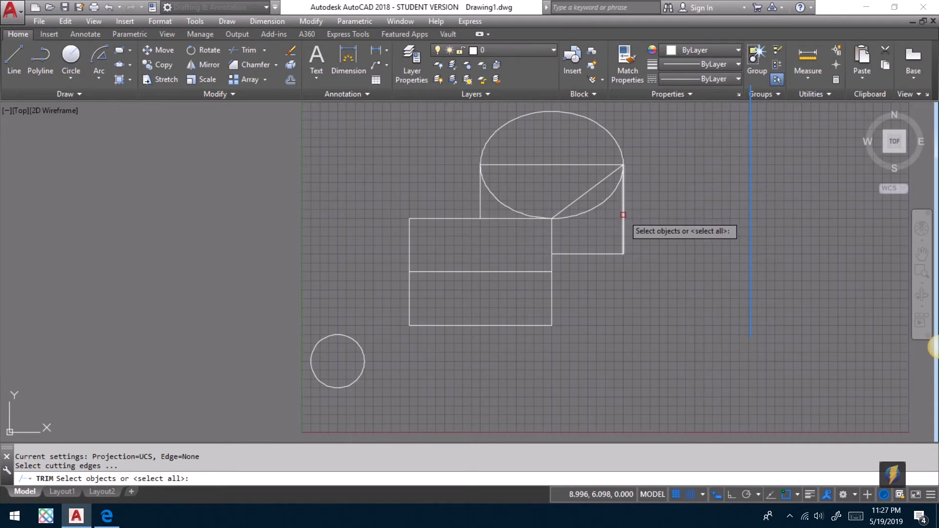
click(567, 165)
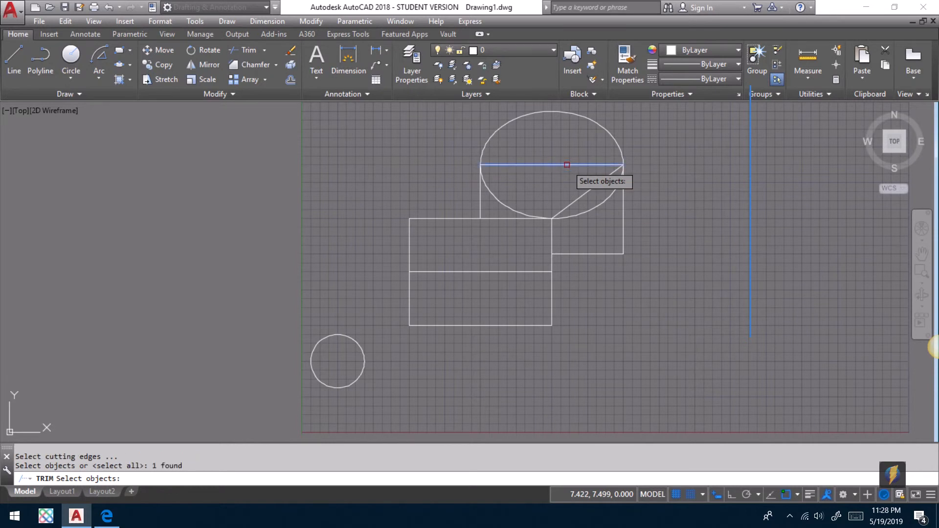
key(Return)
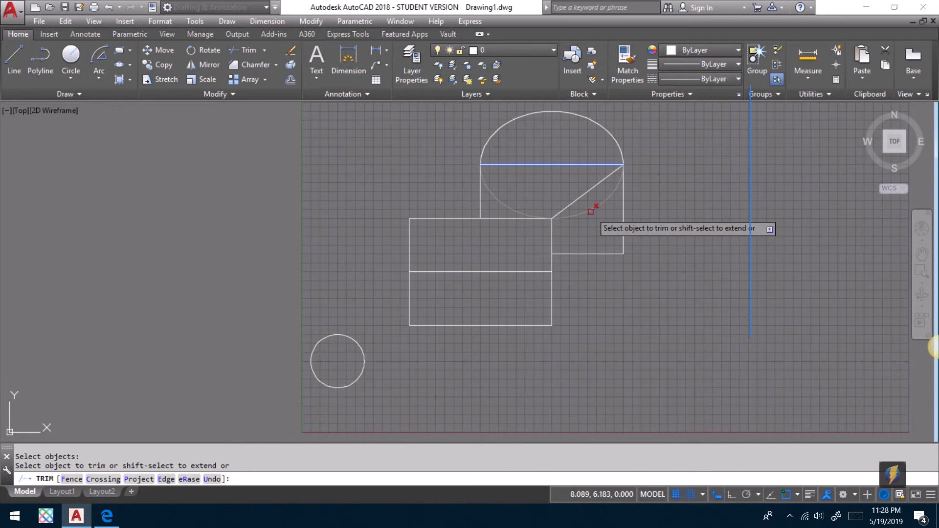
click(591, 212)
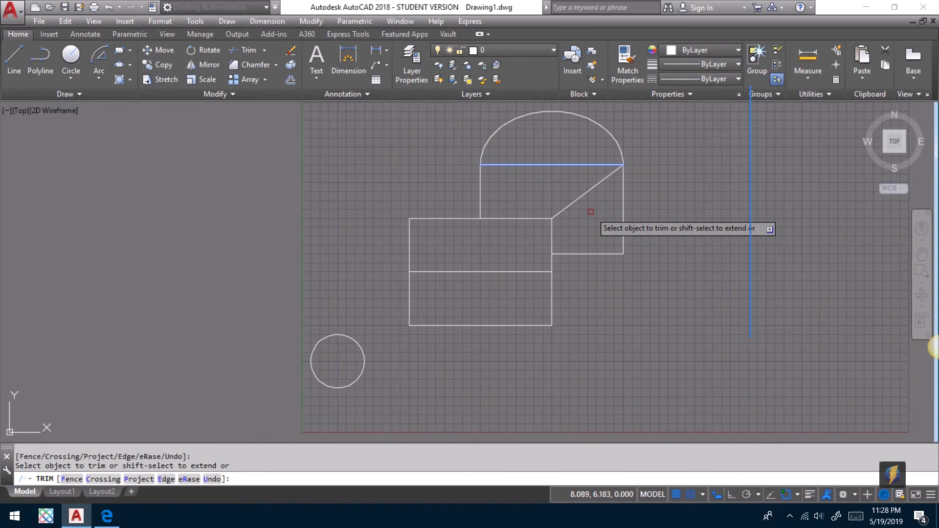
key(Return)
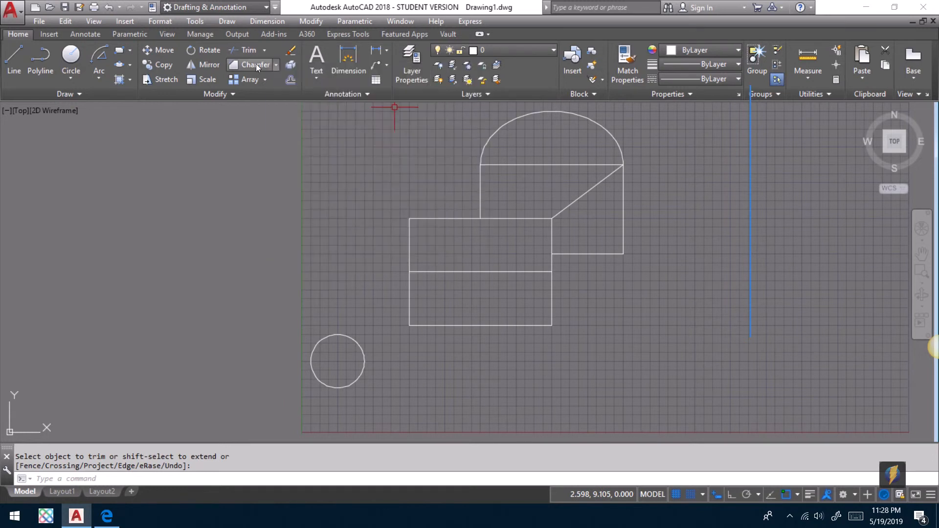
Fillet the upper outline's left vertical edge and bottom horizontal edge with radius 0 so they meet in a sharp corner
click(276, 66)
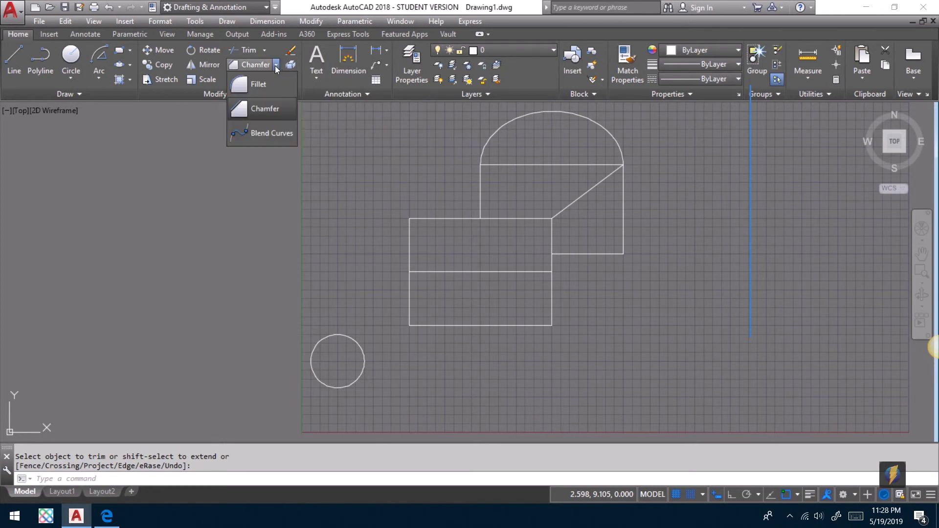
click(269, 83)
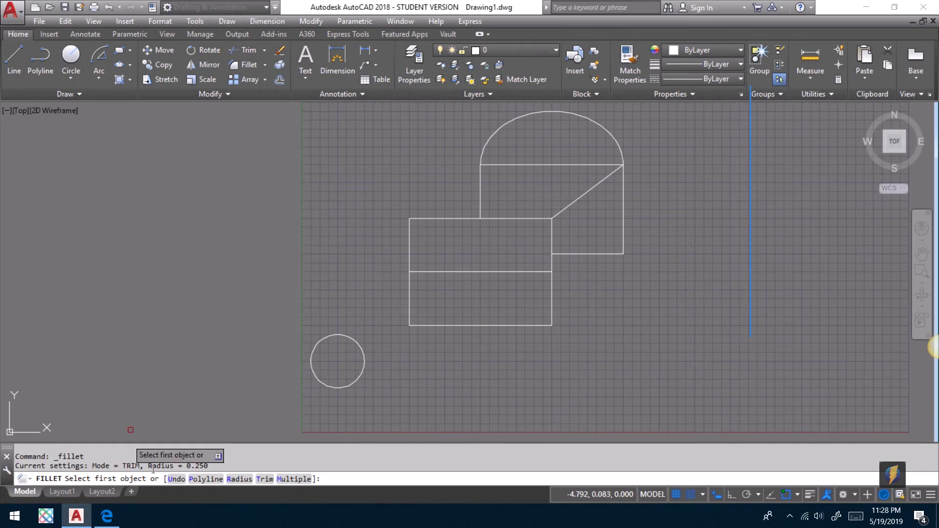
click(239, 479)
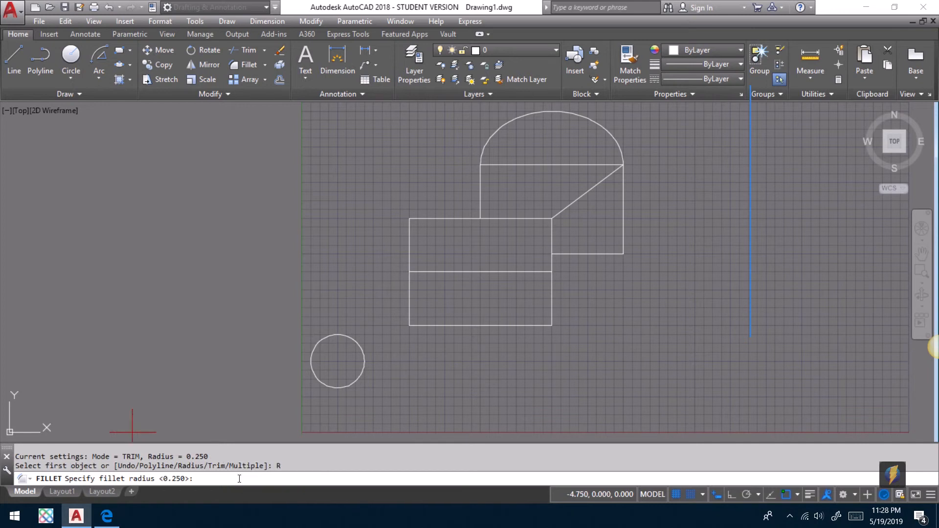
text(0)
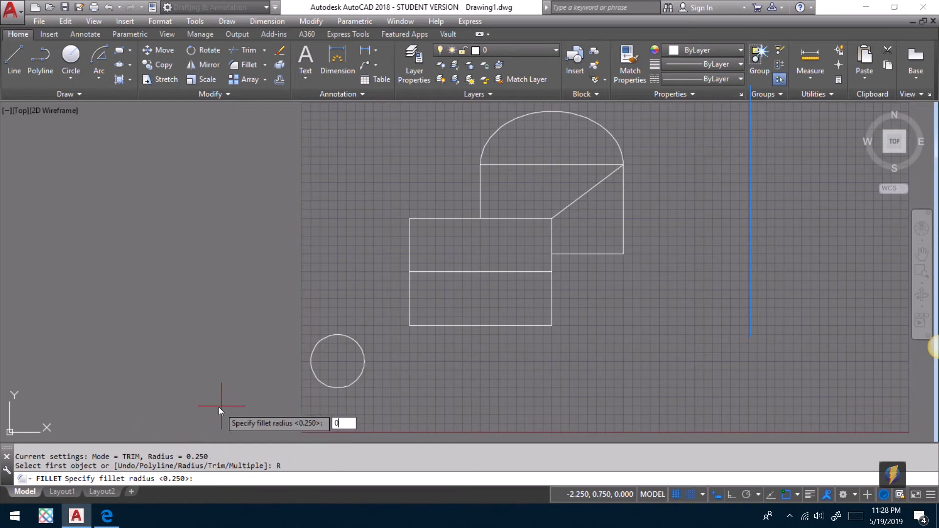
key(Return)
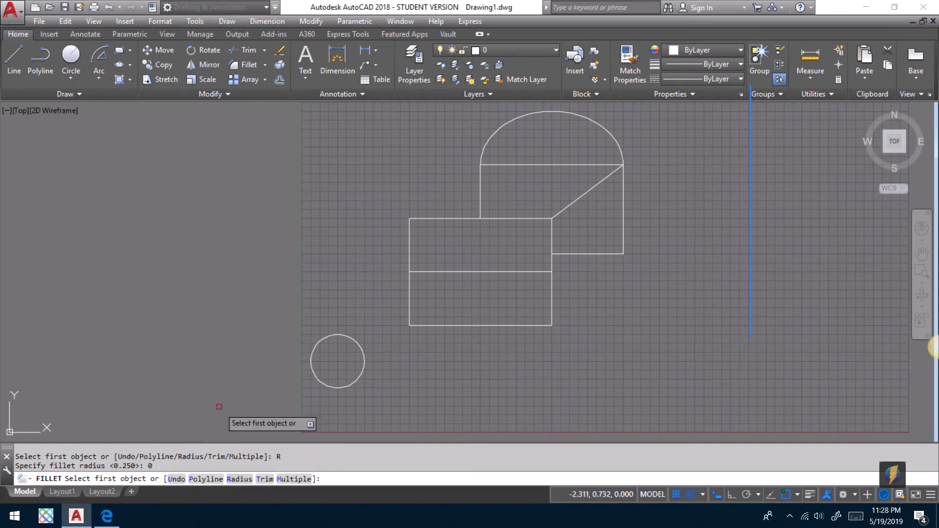
click(480, 210)
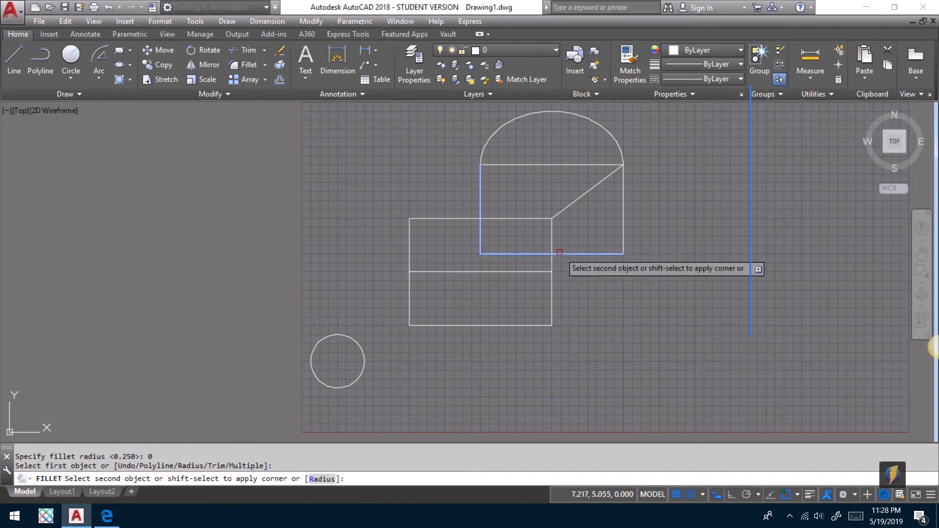
click(556, 254)
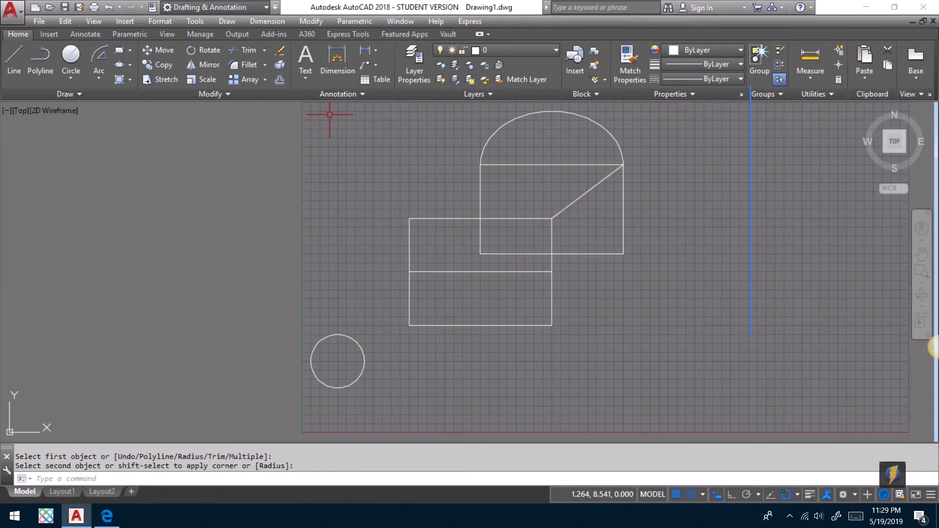
Extend the lower end of the diagonal line to the horizontal midline of the lower rectangle
click(264, 50)
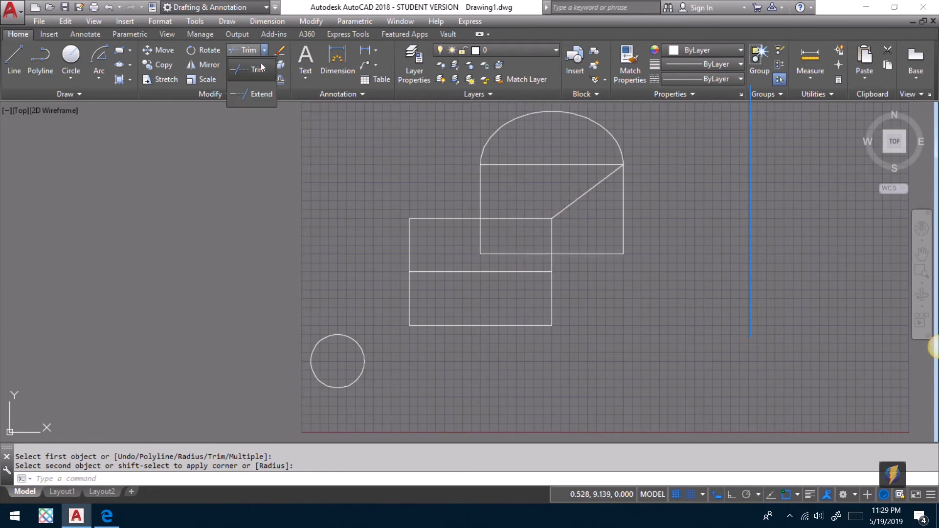
click(261, 97)
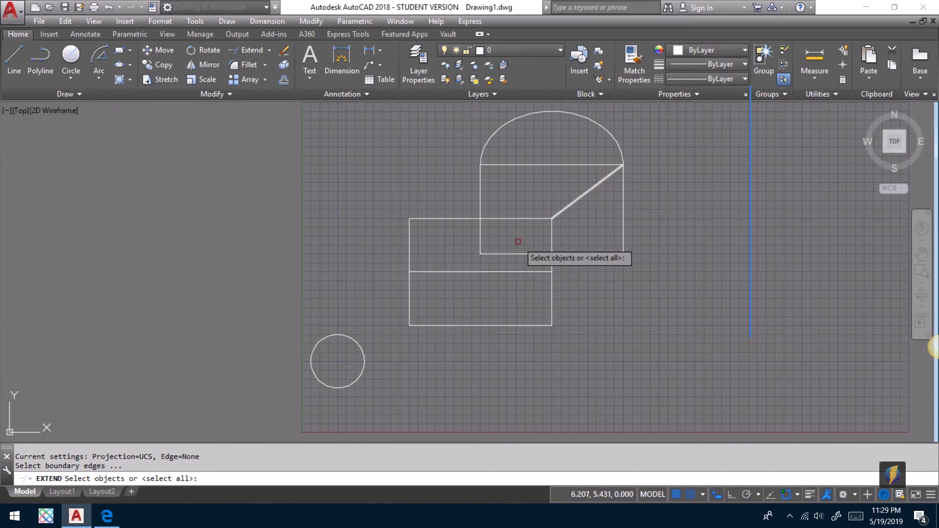
click(488, 270)
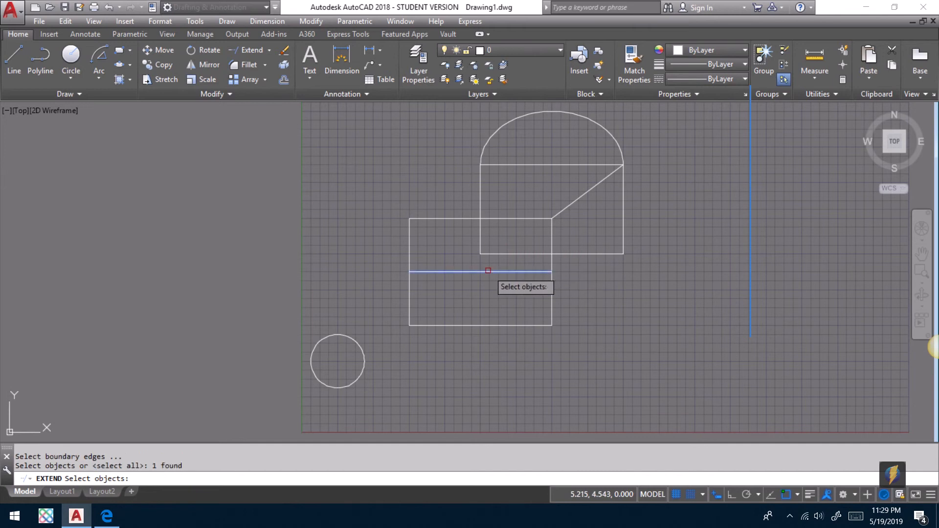
key(Return)
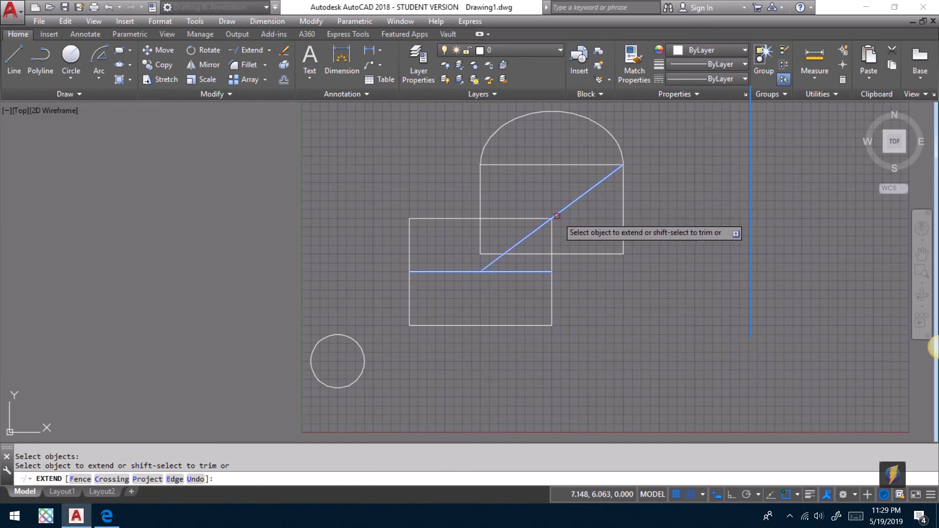
click(557, 215)
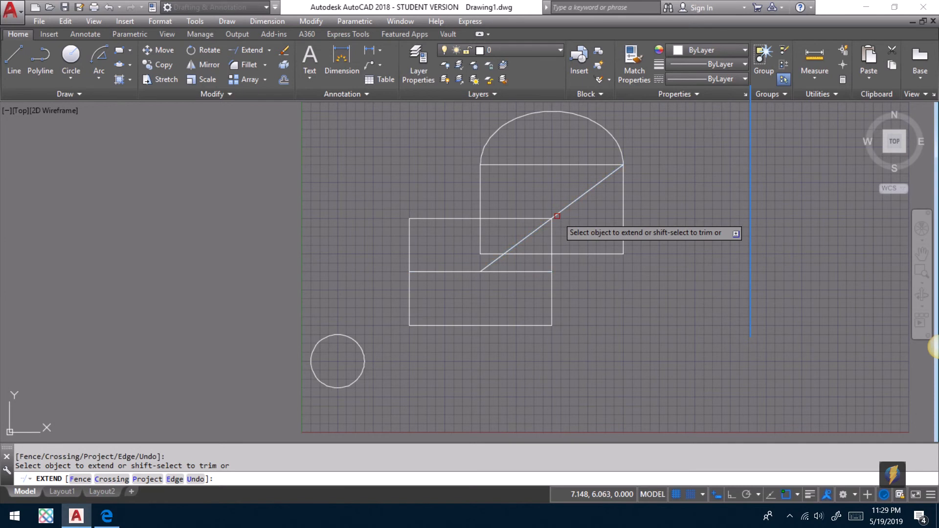
key(Return)
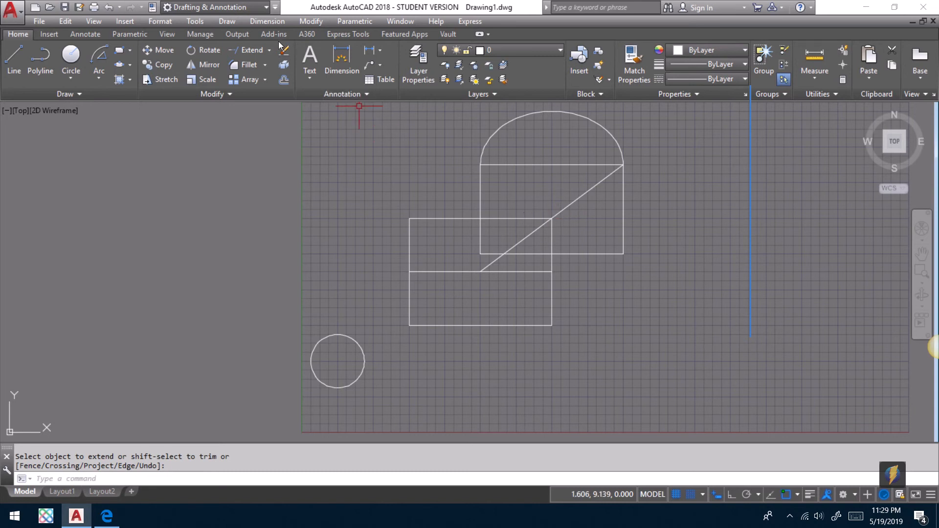
Fillet the diagonal line with the right part of the lower rectangle's midline into a sharp corner
click(266, 64)
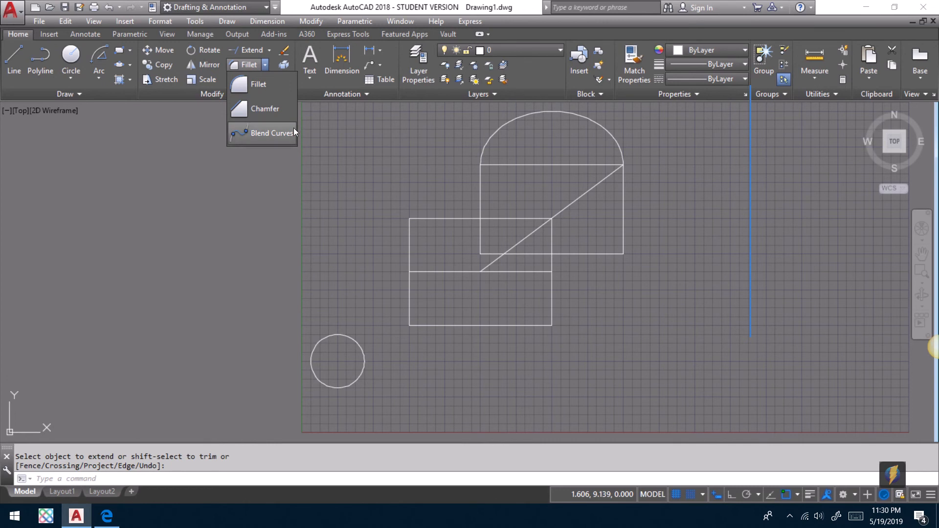
click(257, 84)
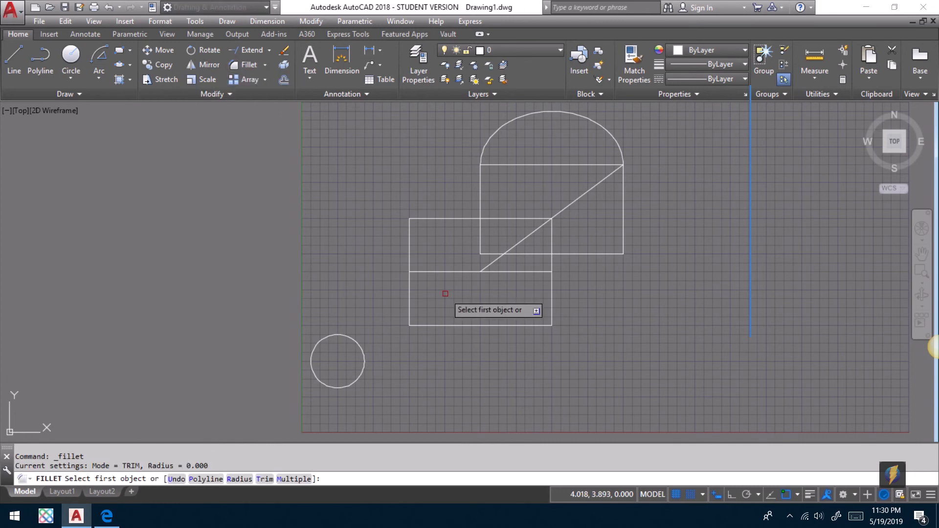
click(534, 231)
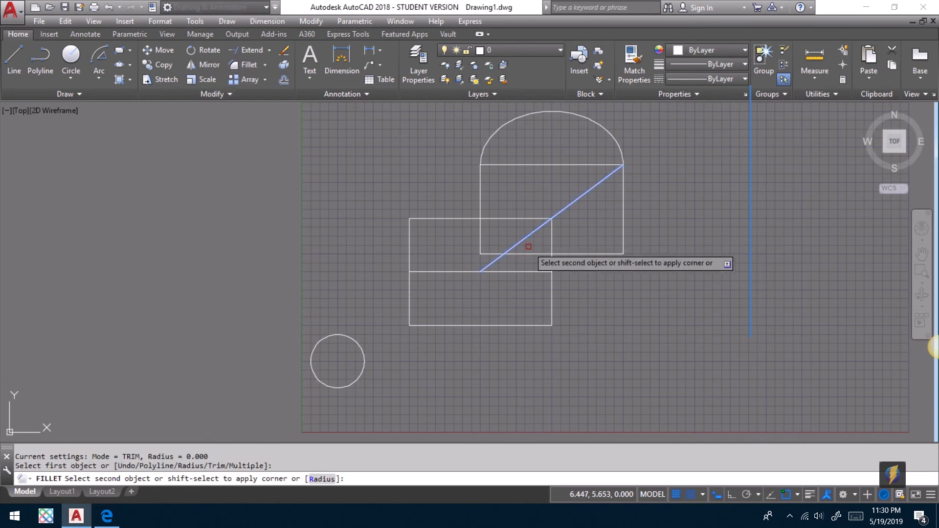
click(531, 271)
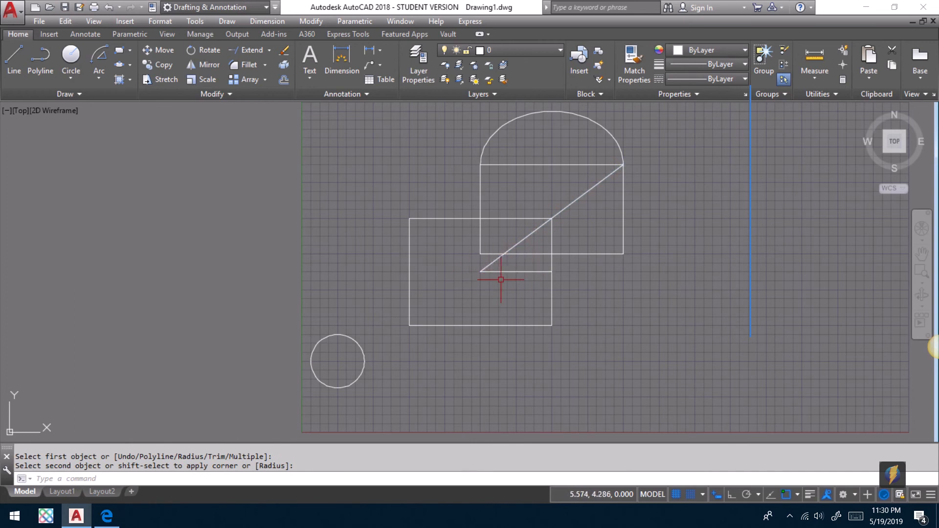
Extend the shortened midline to the left edge of the lower rectangle, using the rectangle as the boundary
click(257, 50)
click(408, 269)
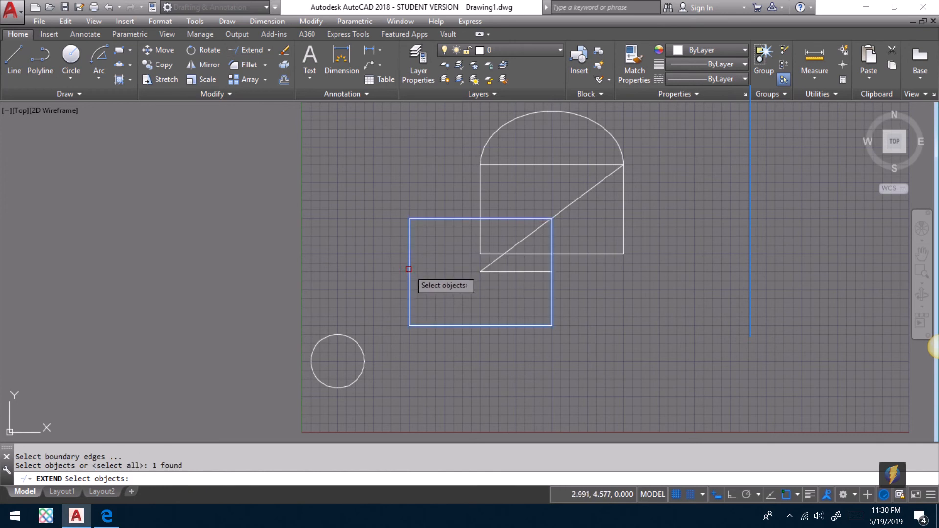
key(Return)
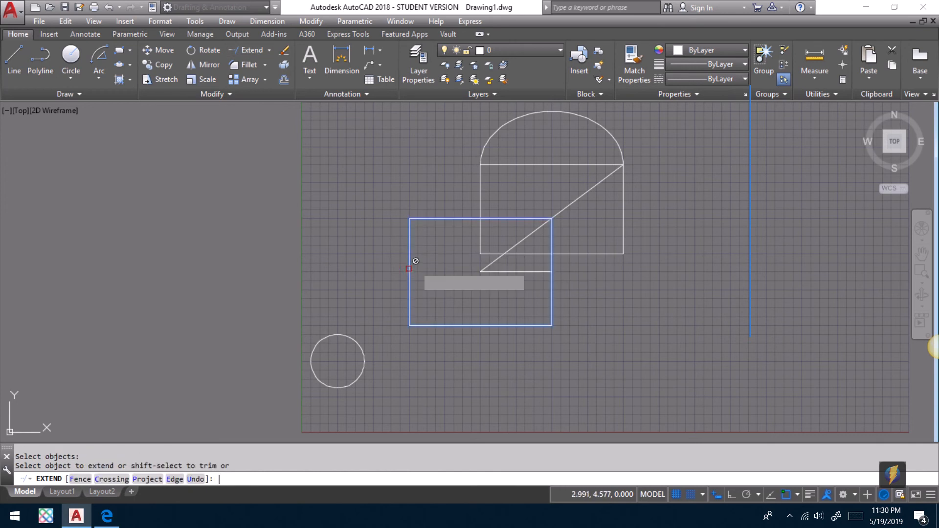
click(489, 272)
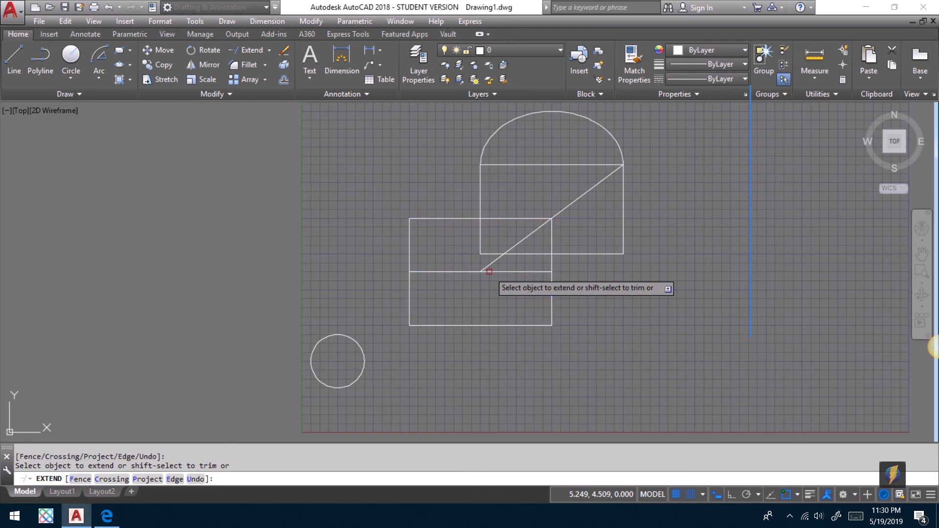
key(Return)
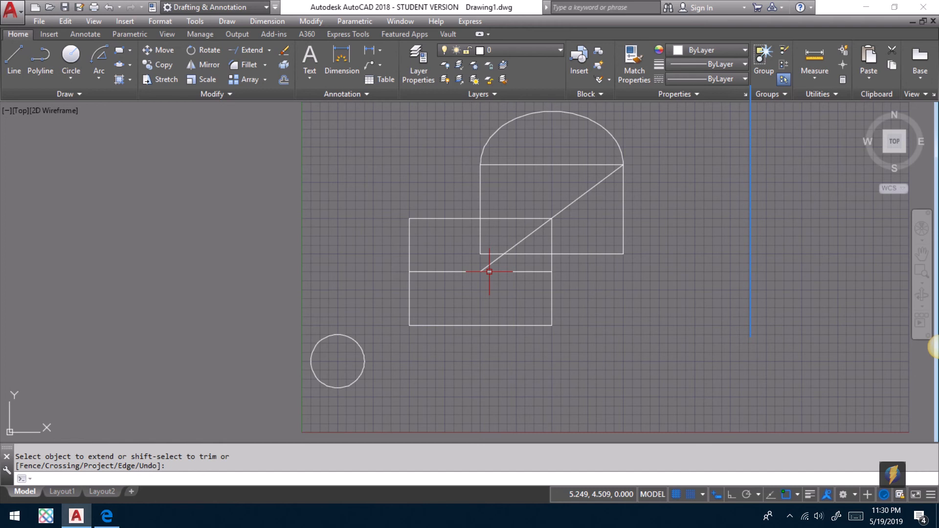
Erase the diagonal line that runs from the arch's right end down to the lower rectangle's midline
click(489, 272)
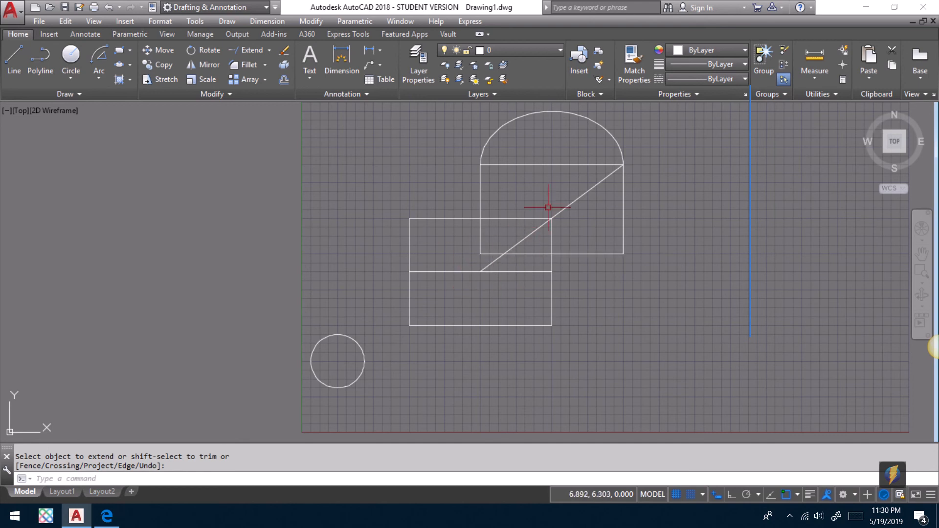
click(619, 163)
key(Return)
click(284, 50)
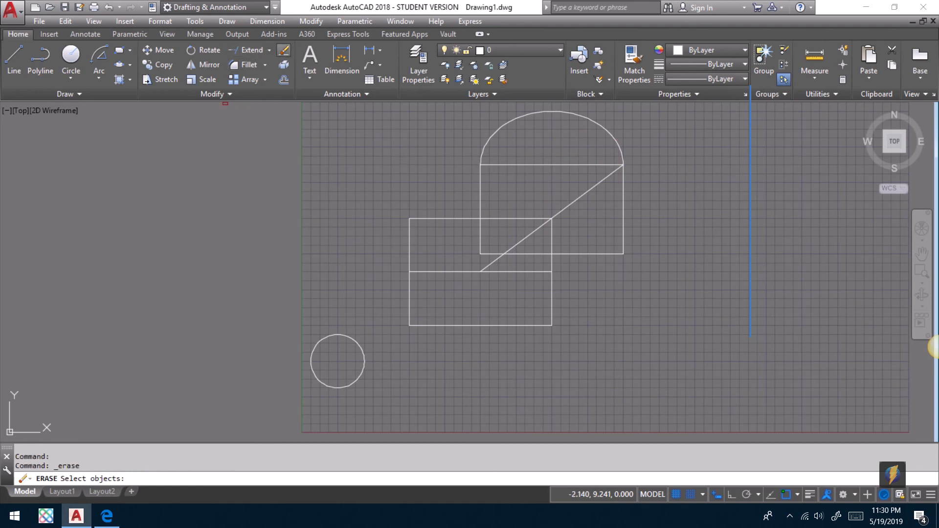
click(576, 198)
key(Return)
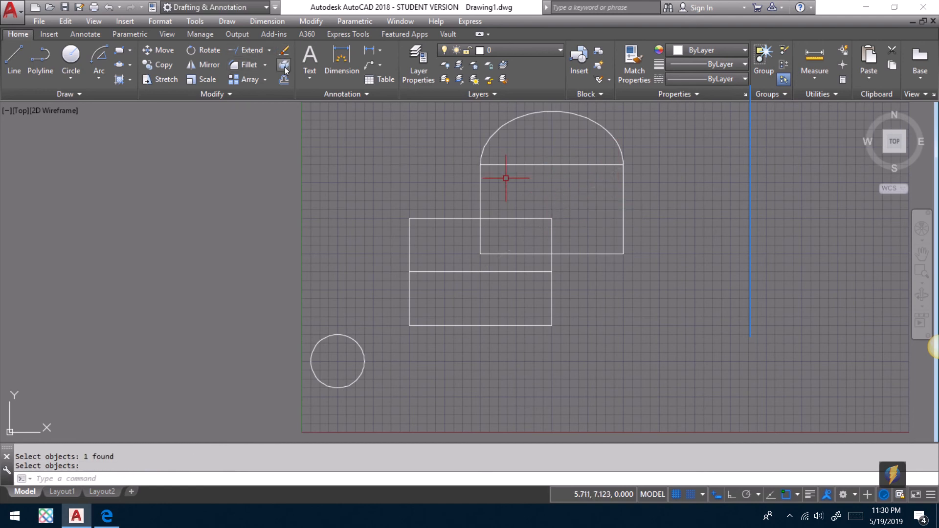
Trim the part of the upper outline that lies inside the lower rectangle, using the rectangle as the cutting edge
click(269, 51)
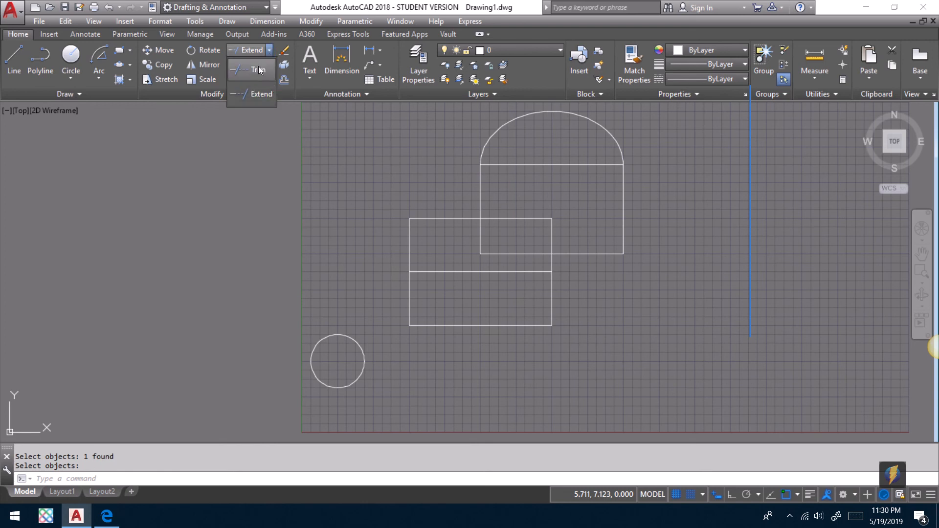
click(258, 69)
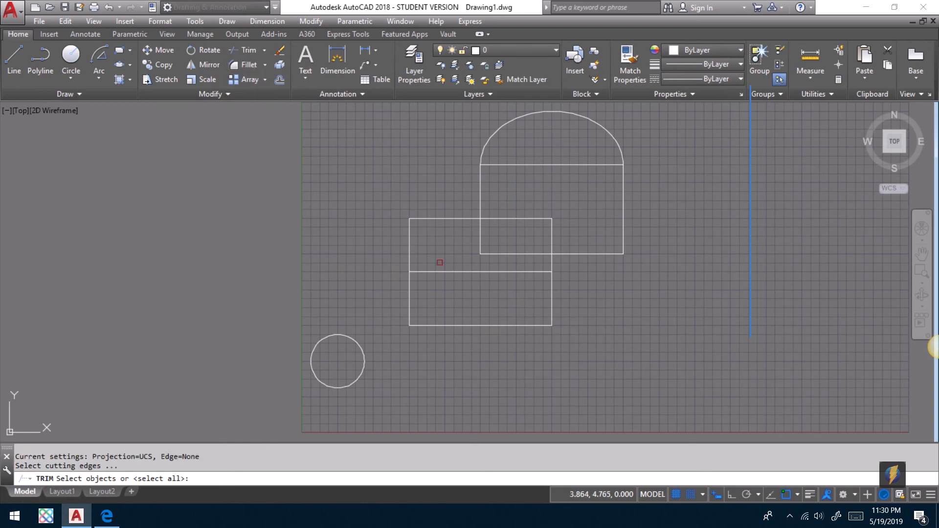
click(521, 219)
key(Return)
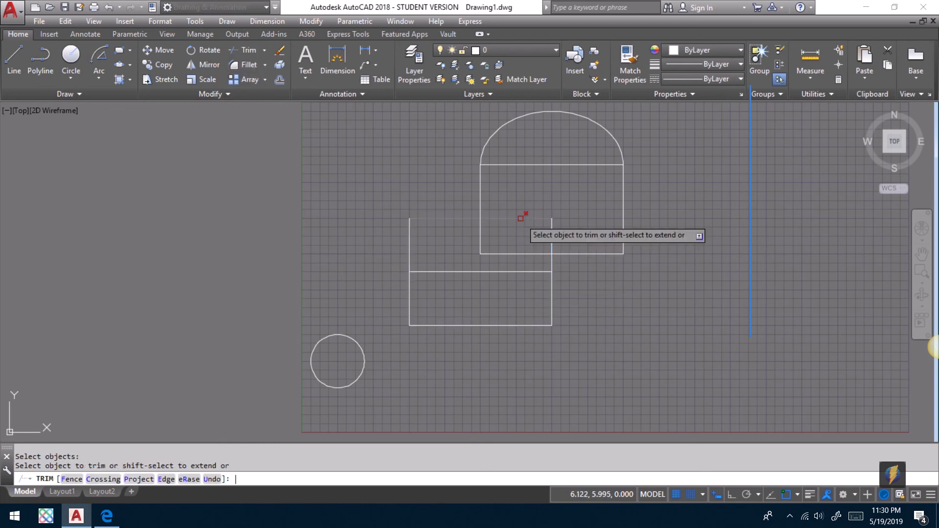
click(494, 254)
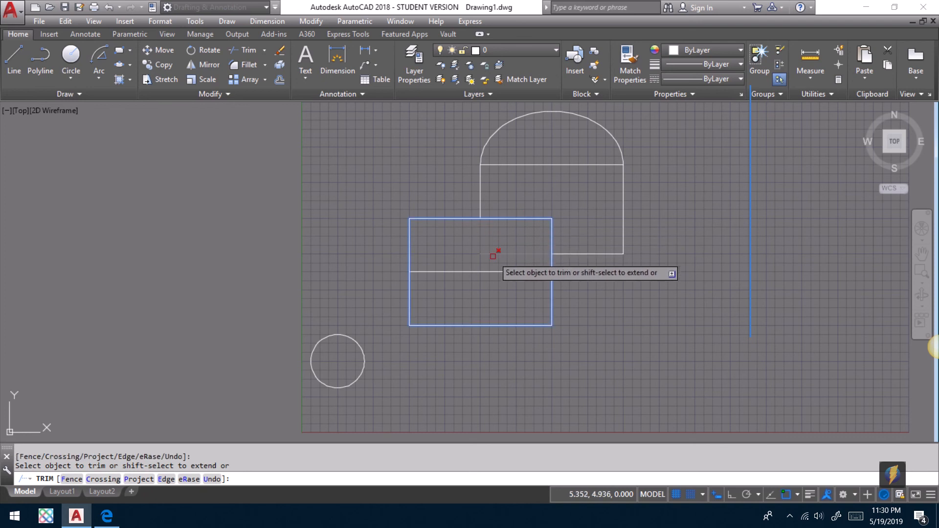
key(Return)
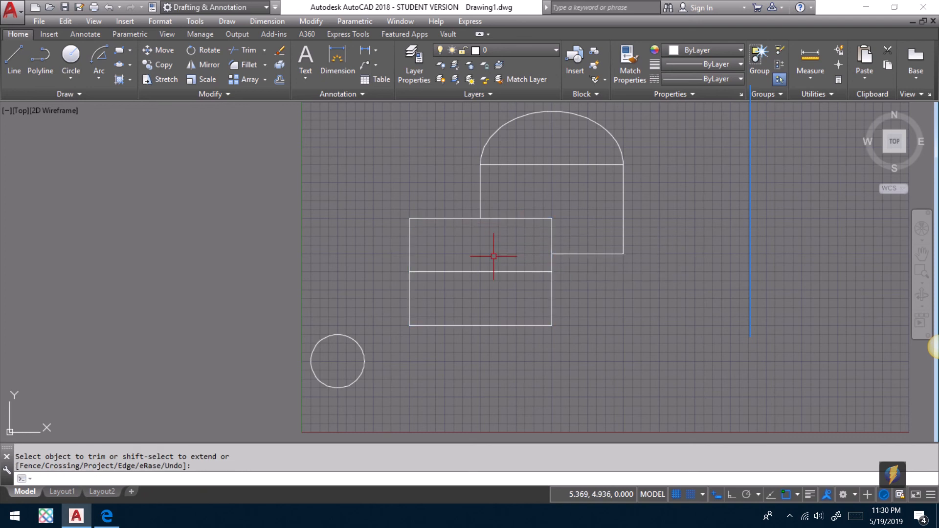
Trim the lower rectangle's corner inside the upper outline, using the outline's left vertical and bottom horizontal lines as cutting edges
click(252, 51)
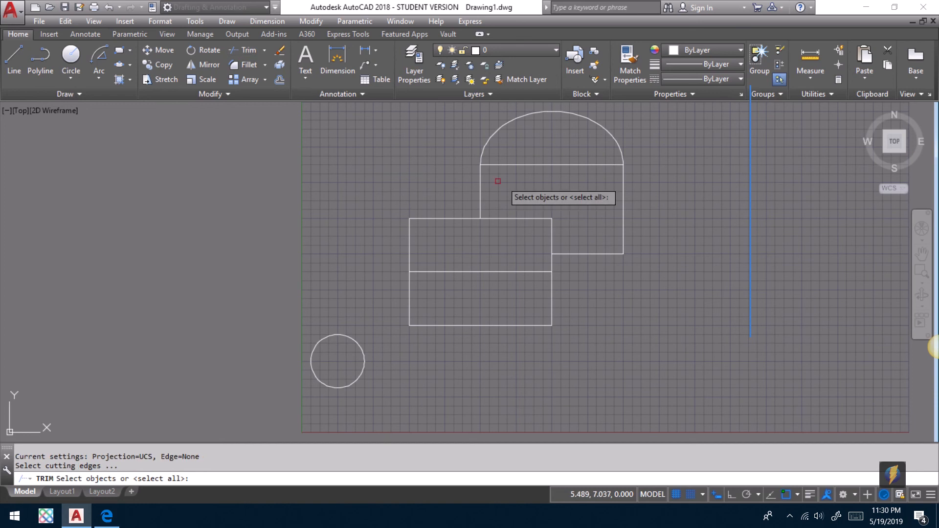
click(480, 183)
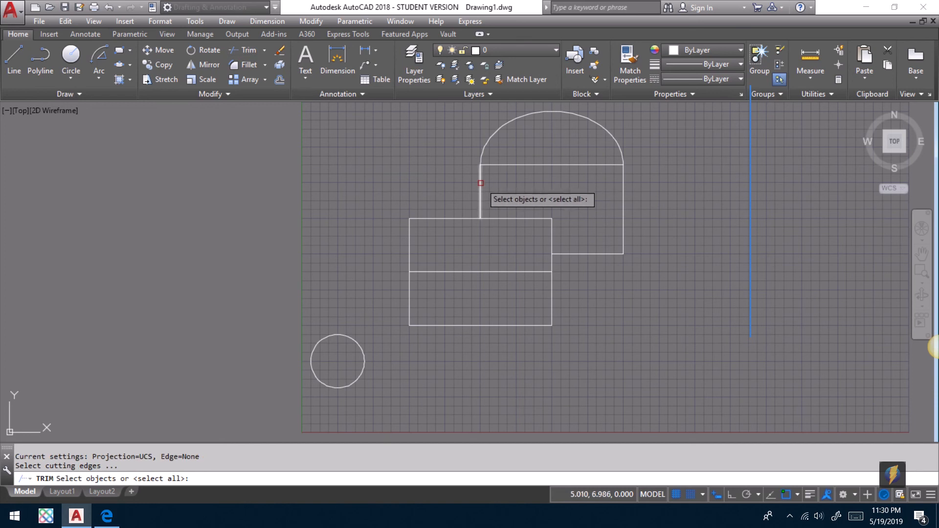
click(569, 254)
key(Return)
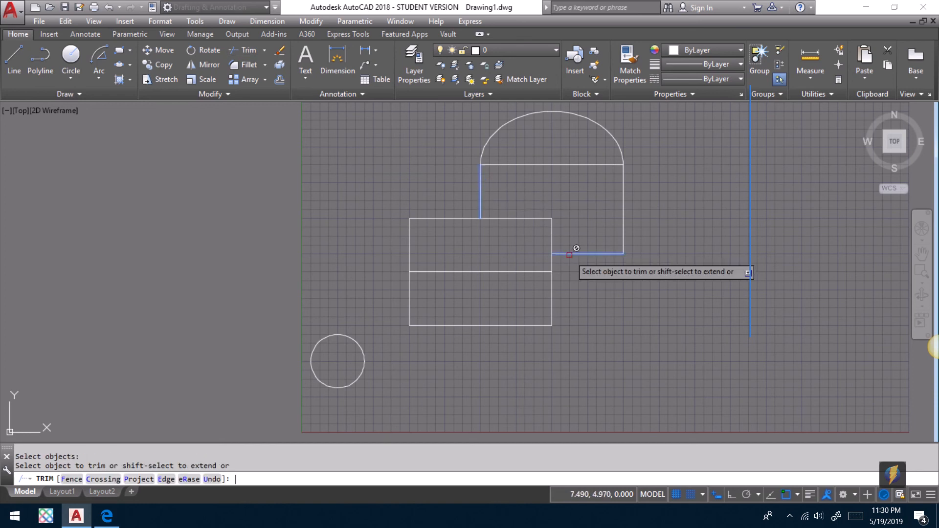
click(551, 218)
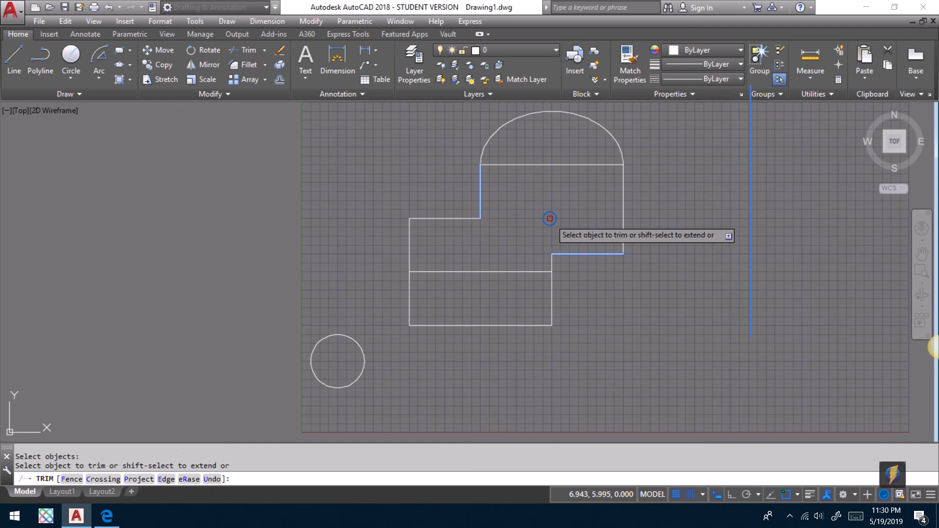
key(Return)
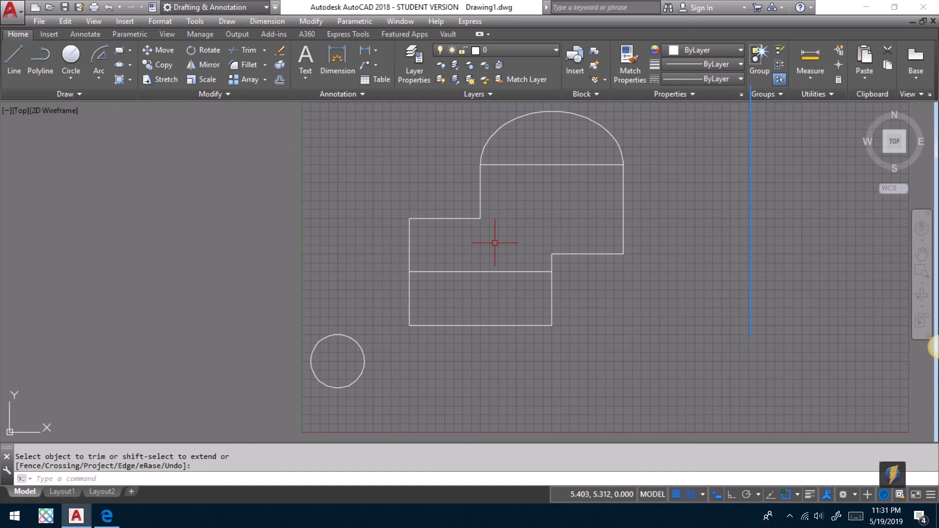
click(772, 176)
mouse_move(754, 158)
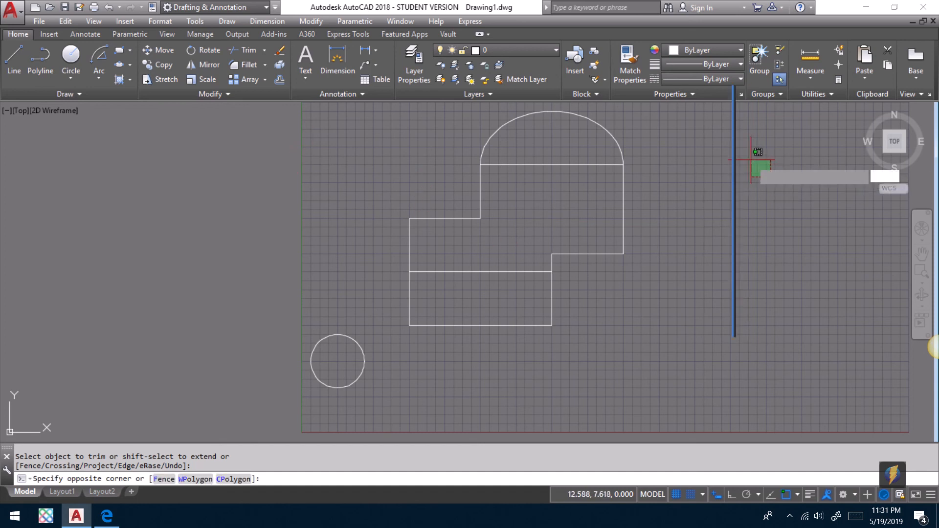